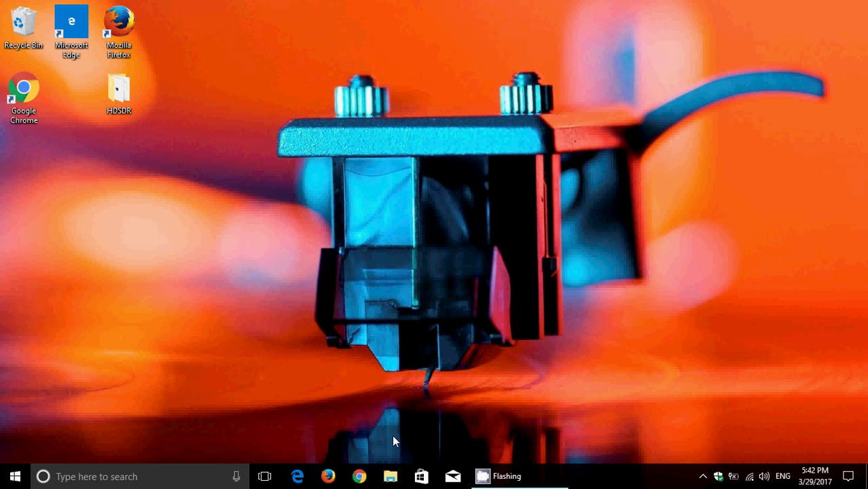
Look through the app list in the Start menu down to the T entries
click(15, 476)
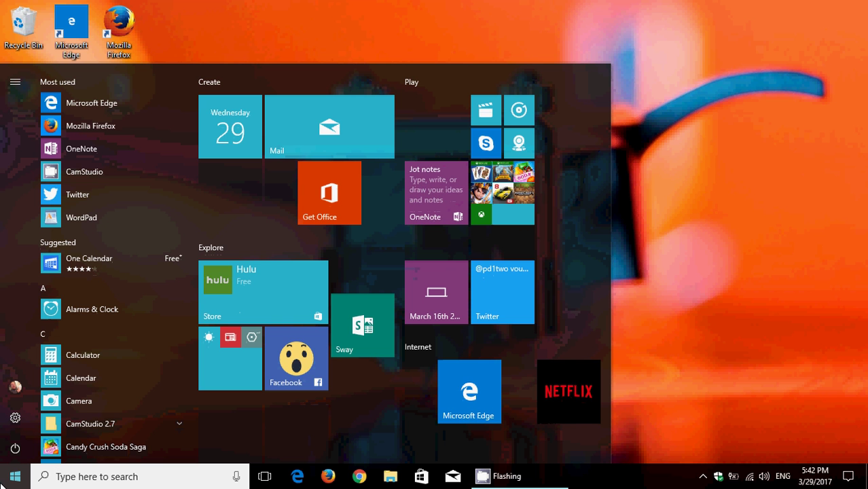
scroll(117, 339, down, 4)
scroll(117, 342, down, 10)
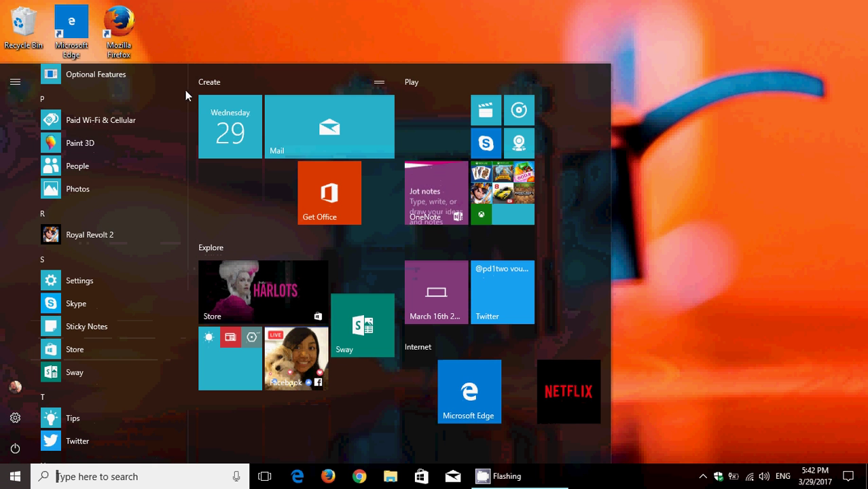
click(716, 302)
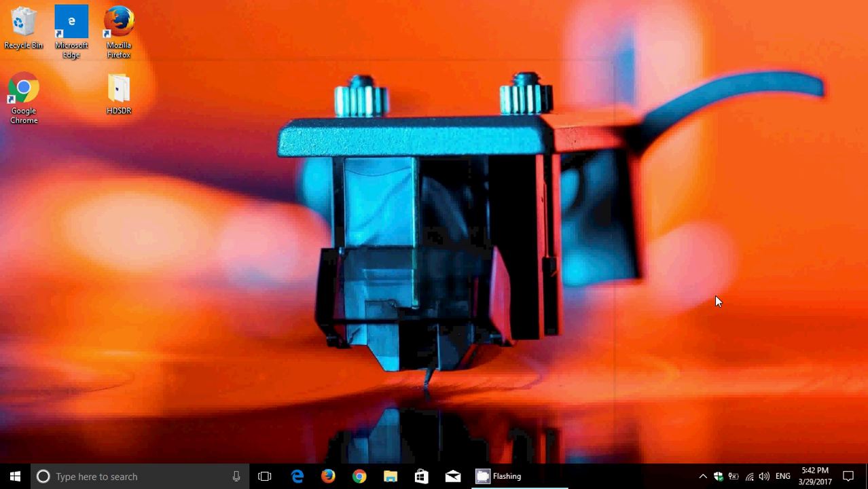
Turn off the app list in the Start menu through the Personalization settings for Start
click(849, 478)
click(835, 306)
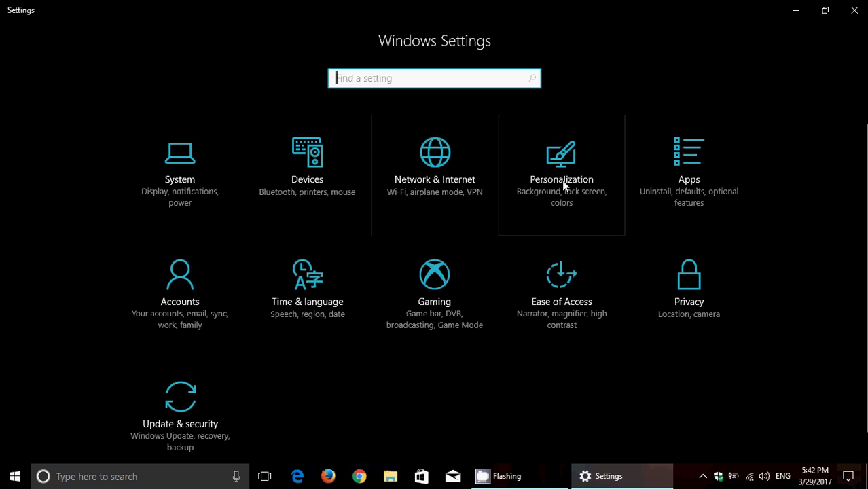
click(562, 180)
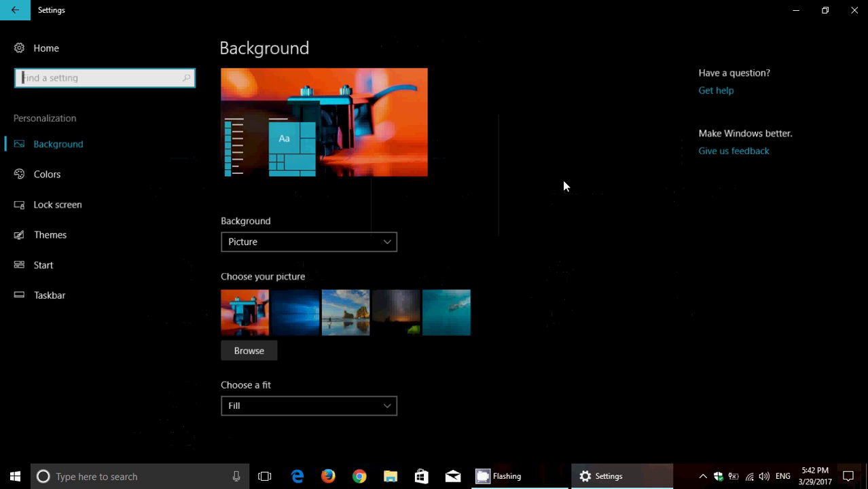
click(60, 267)
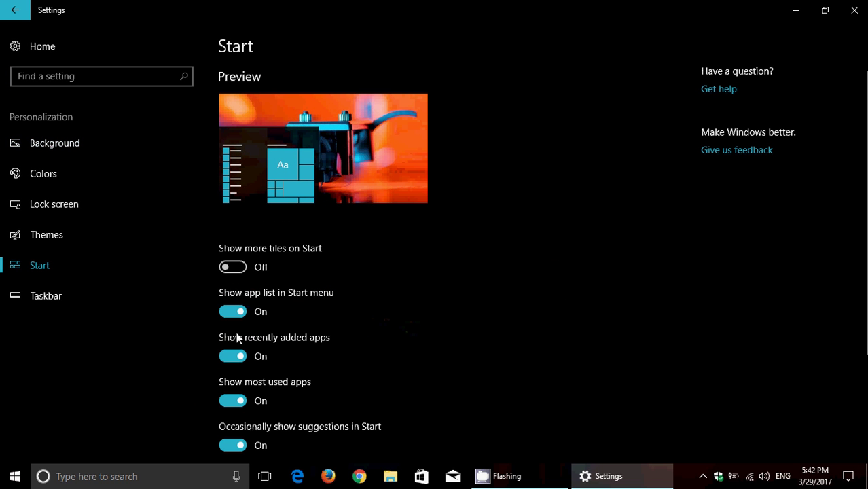
click(228, 313)
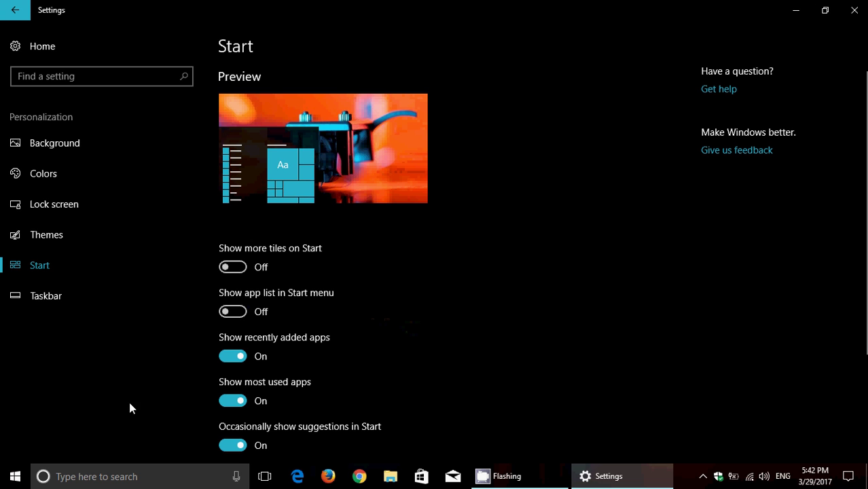
Check the Start menu with the app list hidden, switching from the pinned tiles to the all-apps view
click(17, 478)
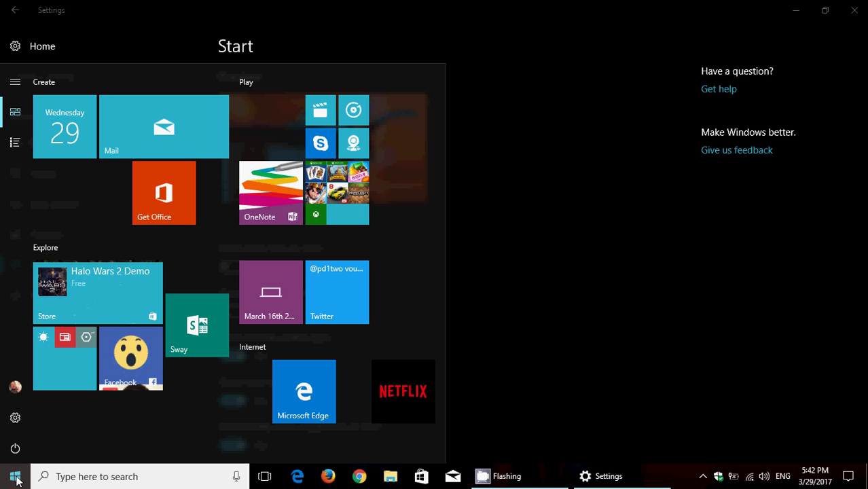
click(14, 144)
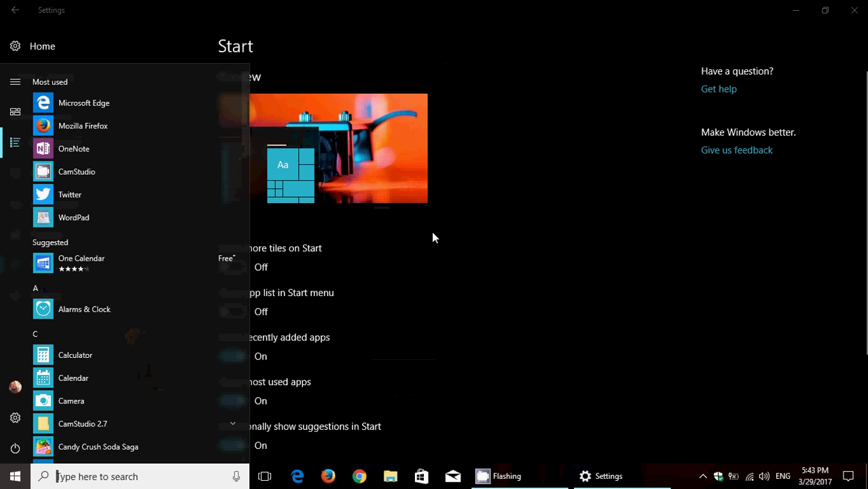
click(430, 272)
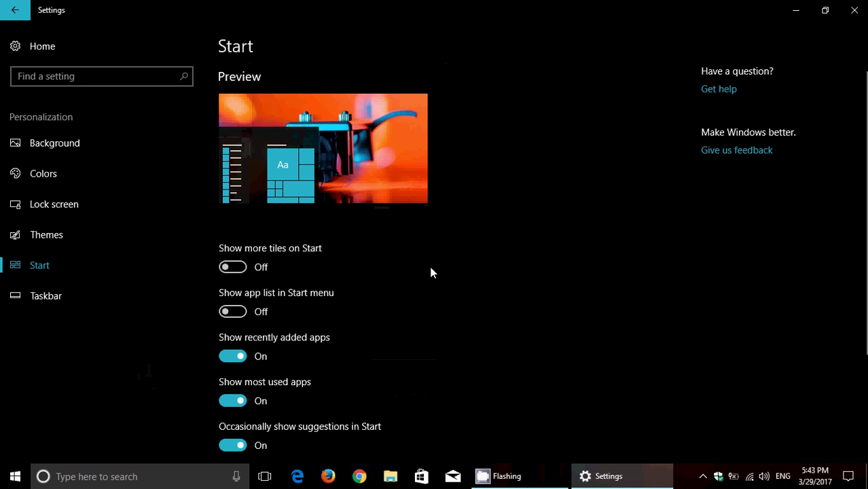
Turn the app list in the Start menu back on and close Settings
click(226, 311)
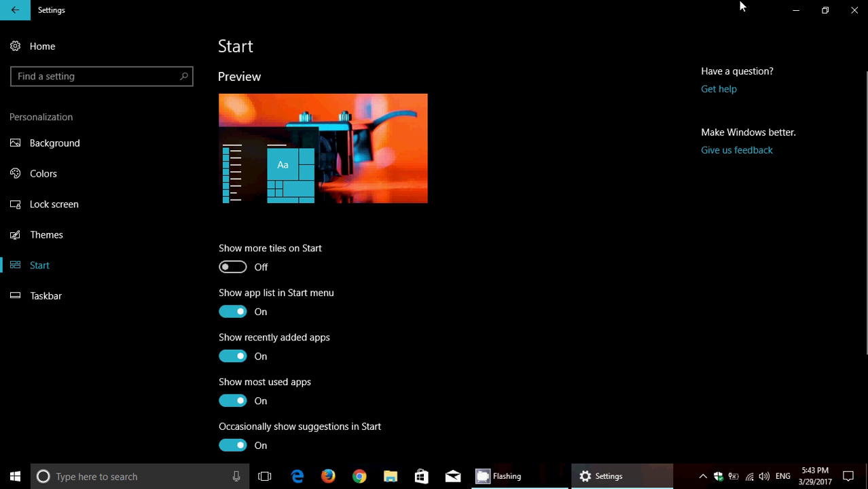
click(854, 10)
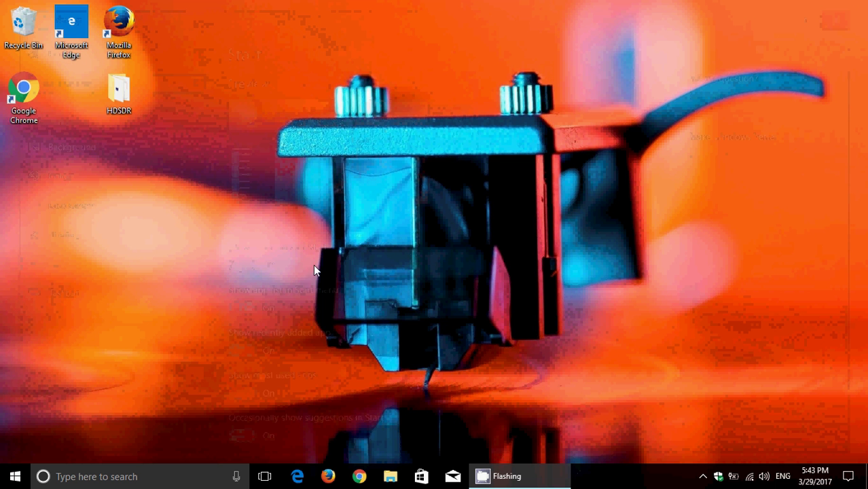
Group the Sway and OneNote tiles into a tile folder in the Play group of the Start menu and collapse it
click(15, 476)
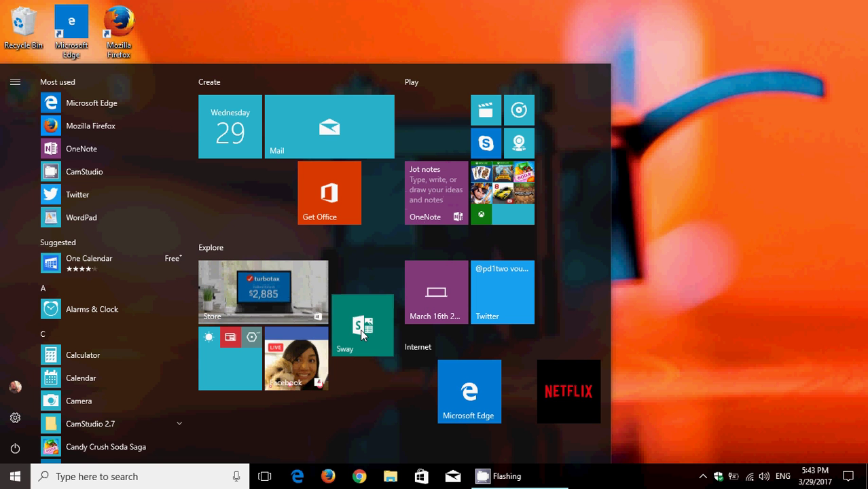
drag(362, 333, 435, 192)
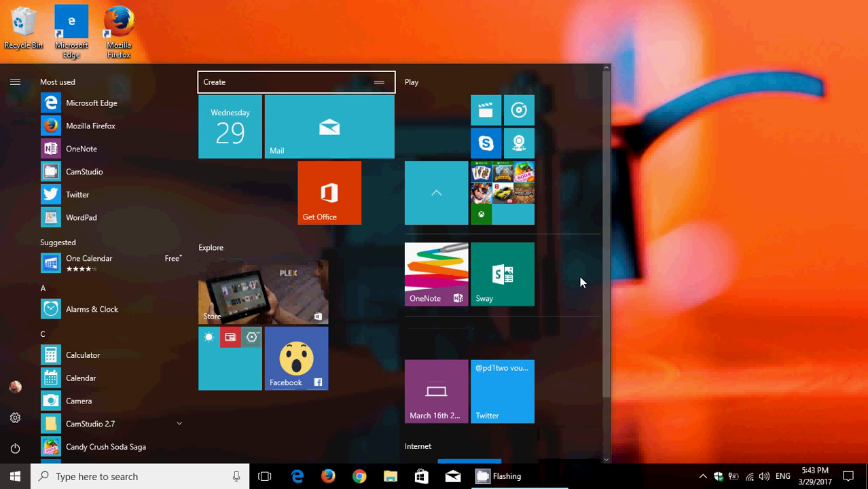
click(437, 195)
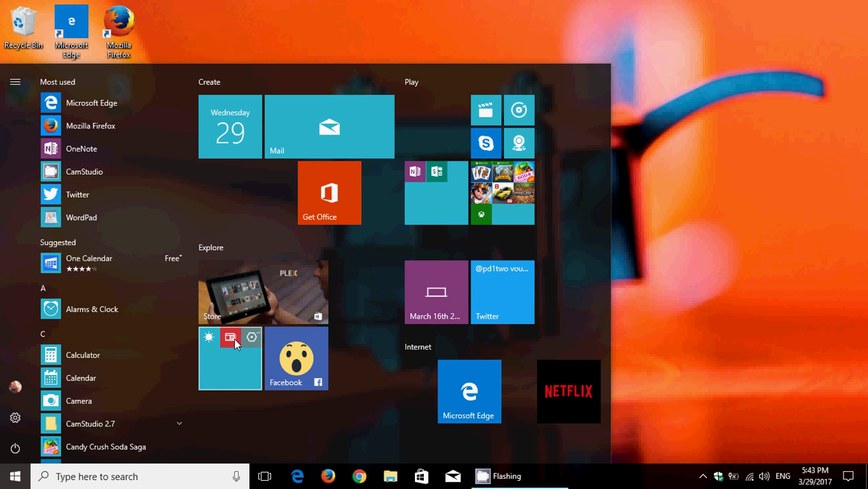
Expand the tile folder under Explore to view the tiles inside, and collapse it again
click(241, 360)
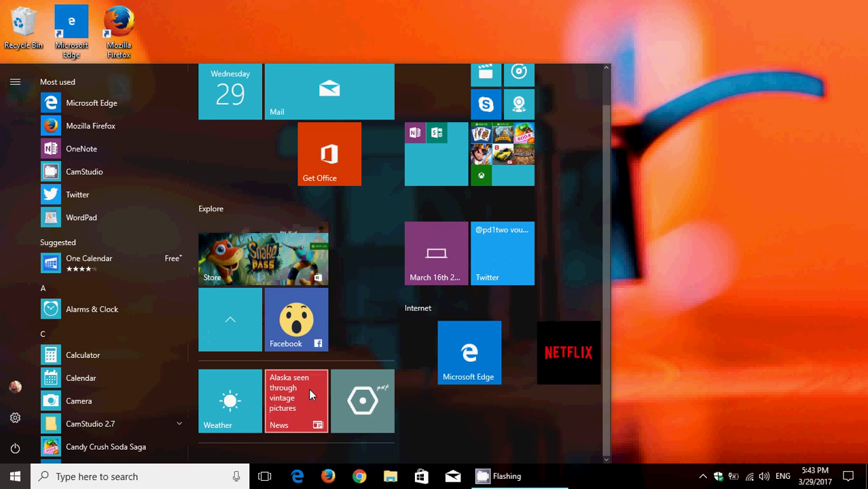
click(219, 320)
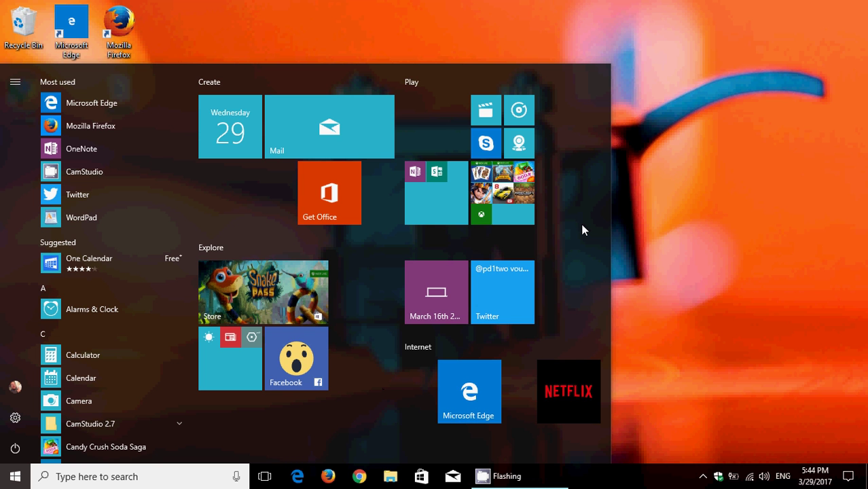
Resize the games tile folder in the Play group to Large
right_click(507, 210)
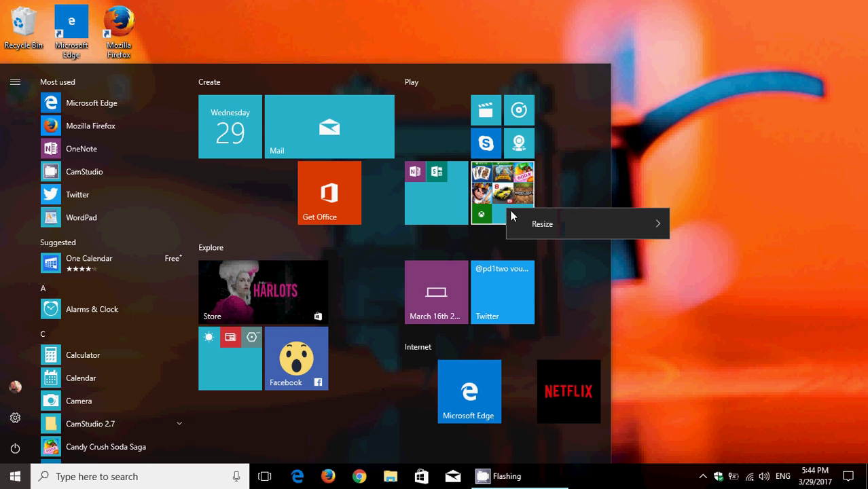
mouse_move(553, 229)
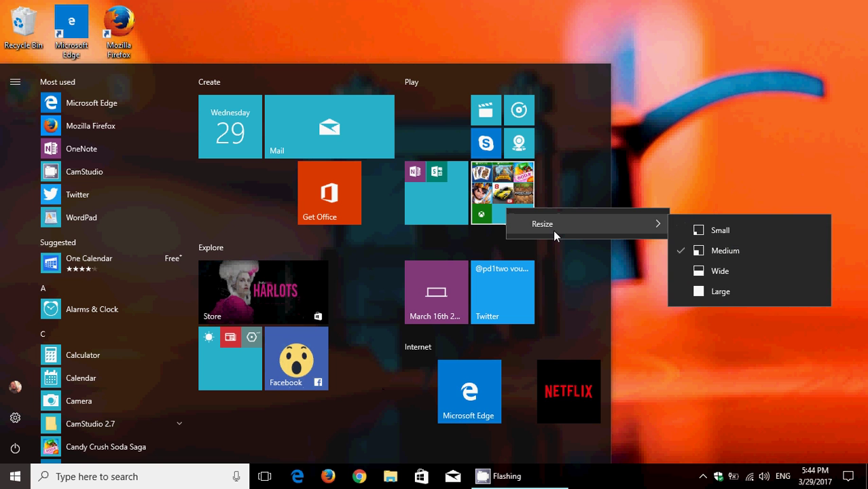
click(732, 299)
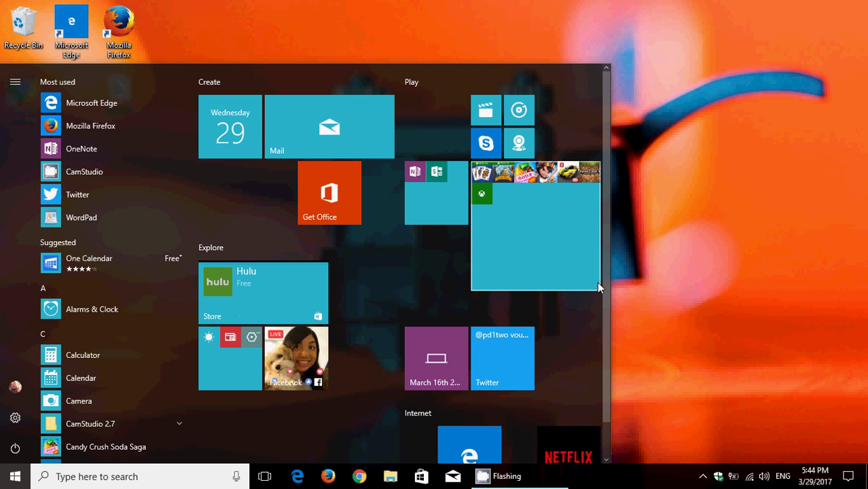
Set the games tile folder back to Medium size and close the Start menu
right_click(541, 230)
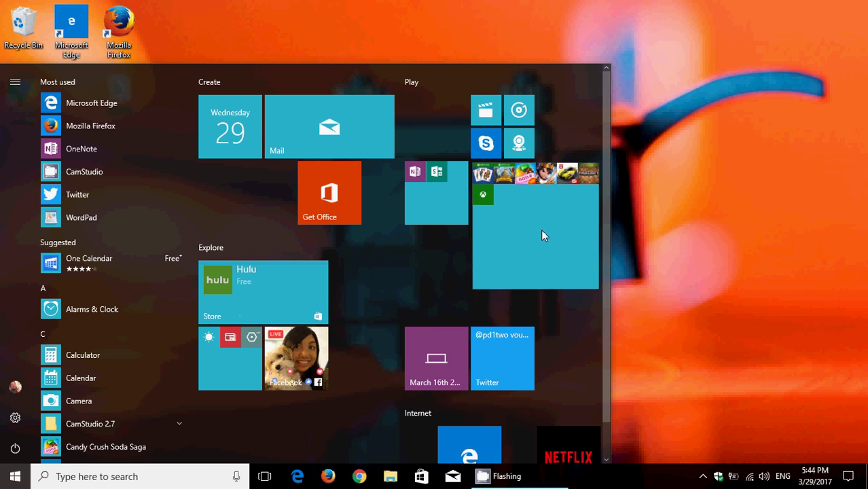
mouse_move(603, 245)
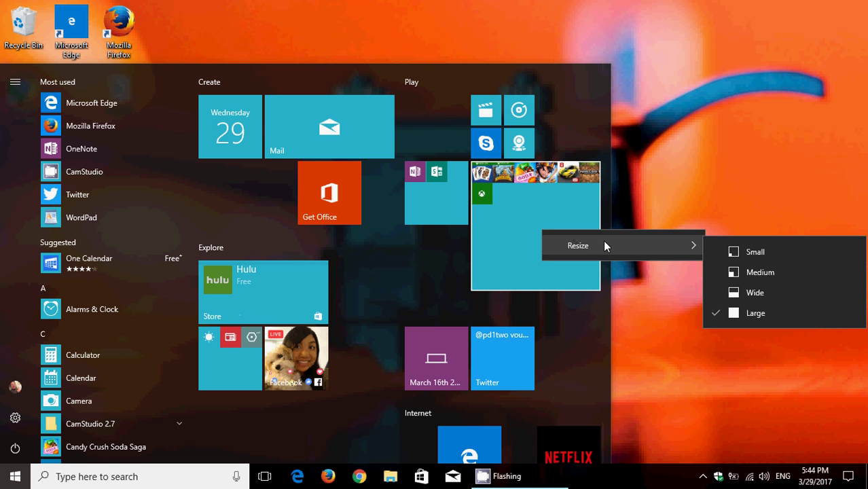
click(783, 271)
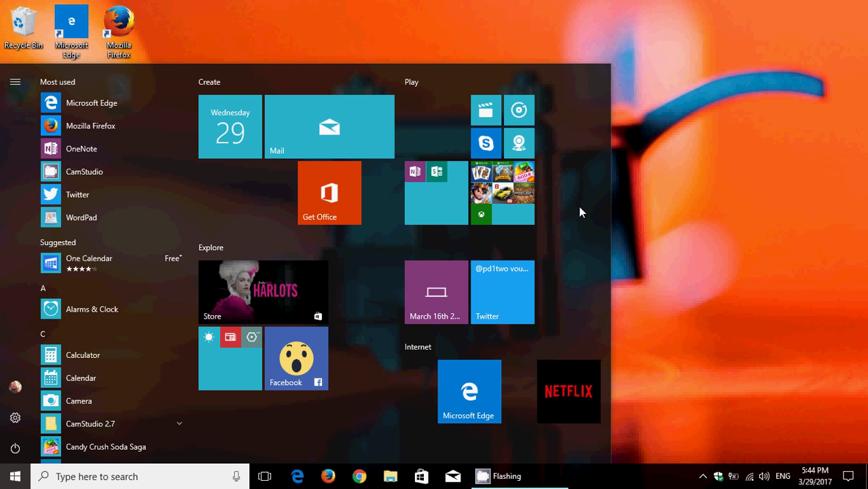
click(705, 227)
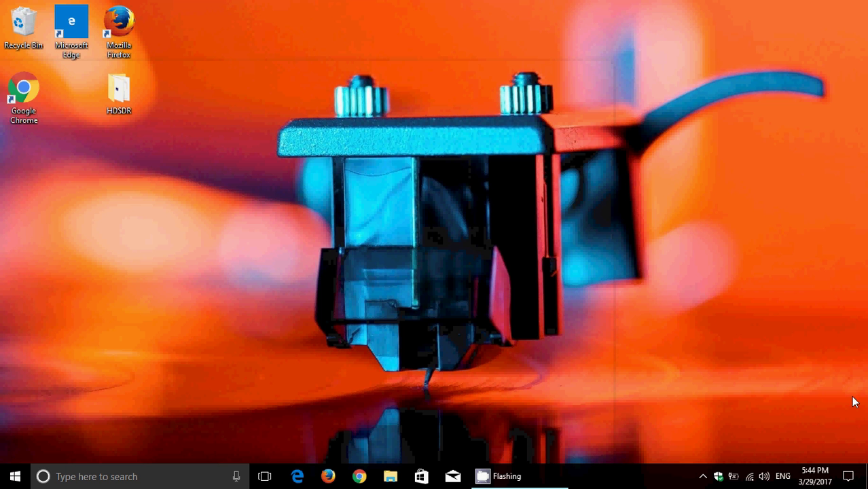
Turn on Night light from the Action Center quick actions
click(849, 477)
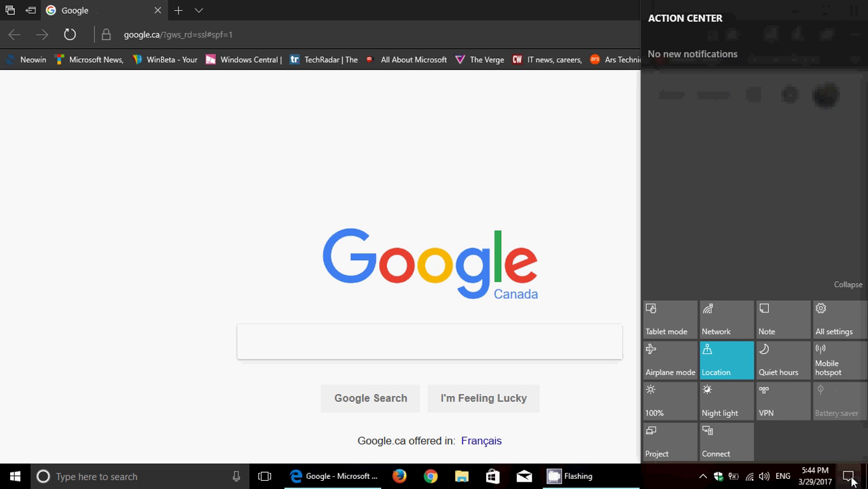
click(725, 406)
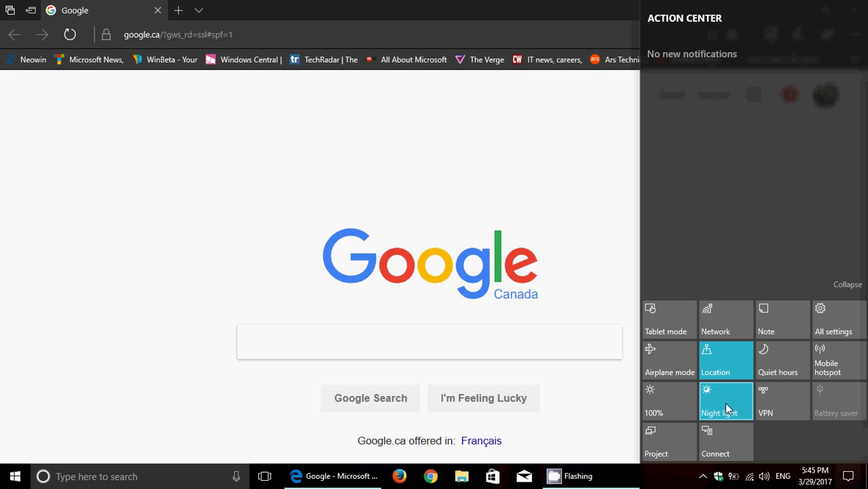
Turn Night light off again, and close the Action Center and the browser window
click(725, 403)
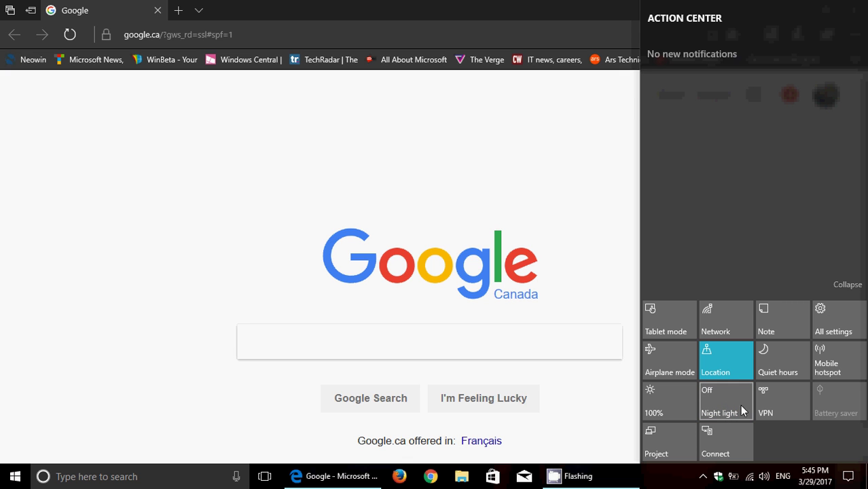
click(855, 484)
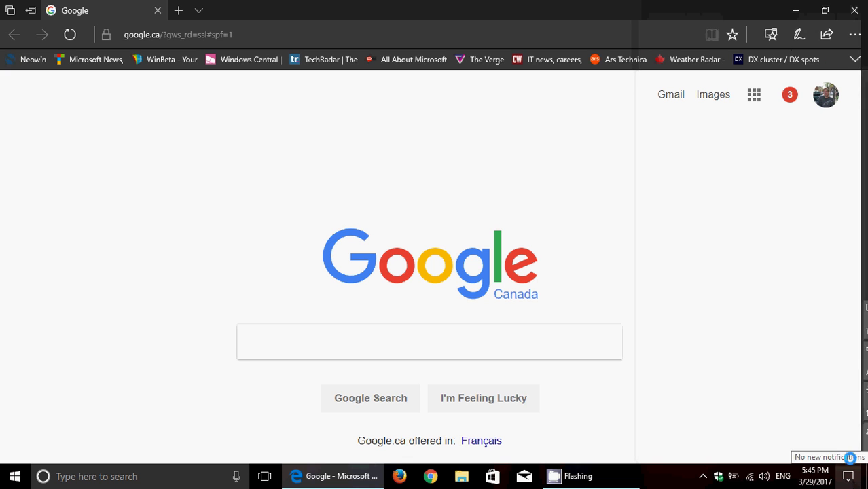
click(862, 19)
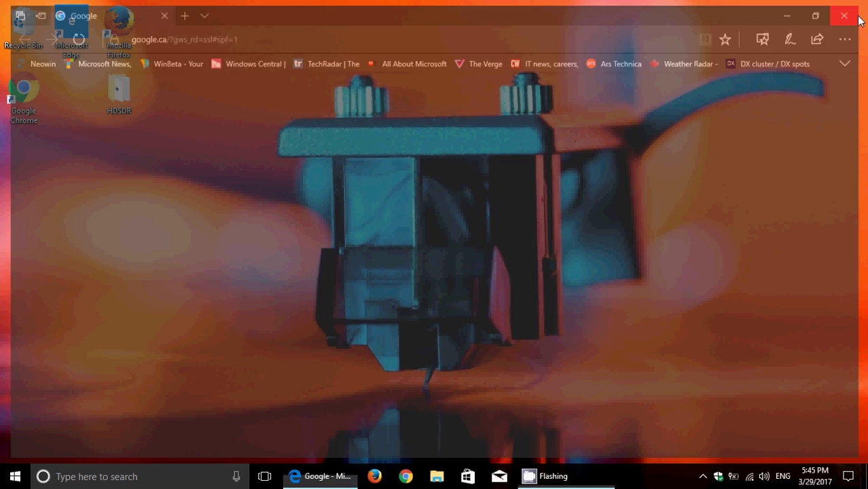
Open the Night light settings from the system Display settings and turn on the Night light schedule
click(849, 476)
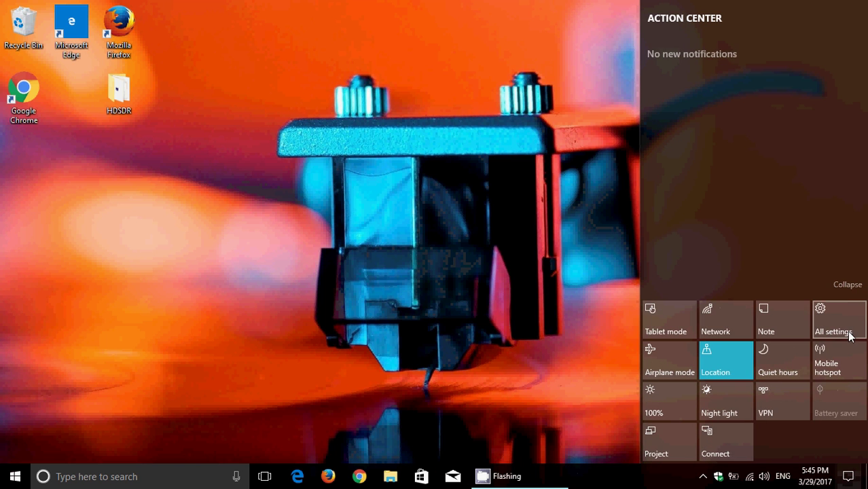
click(833, 319)
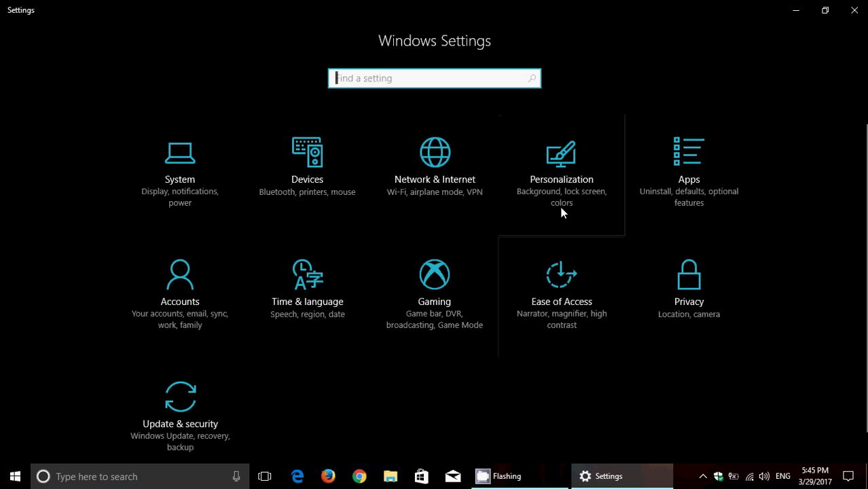
click(146, 180)
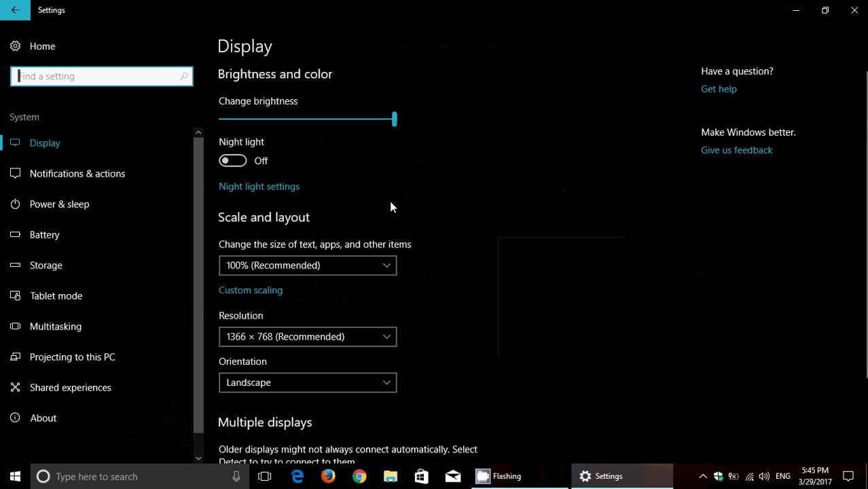
scroll(478, 336, down, 3)
scroll(478, 335, up, 3)
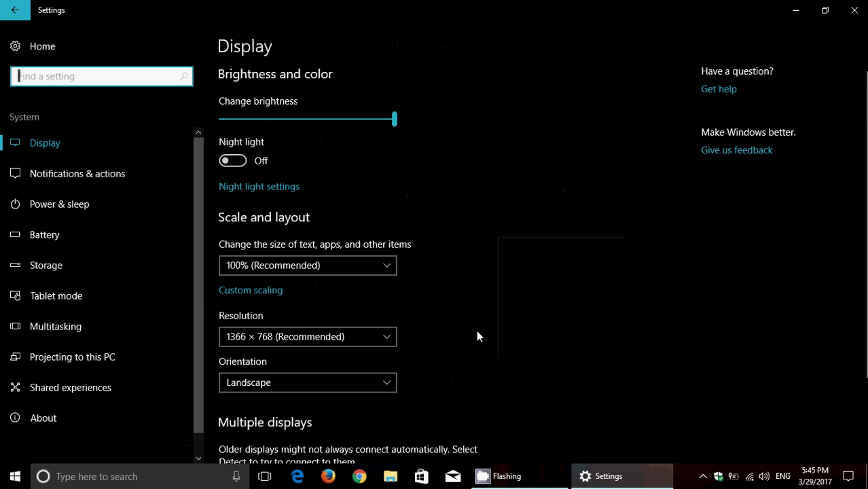
click(261, 187)
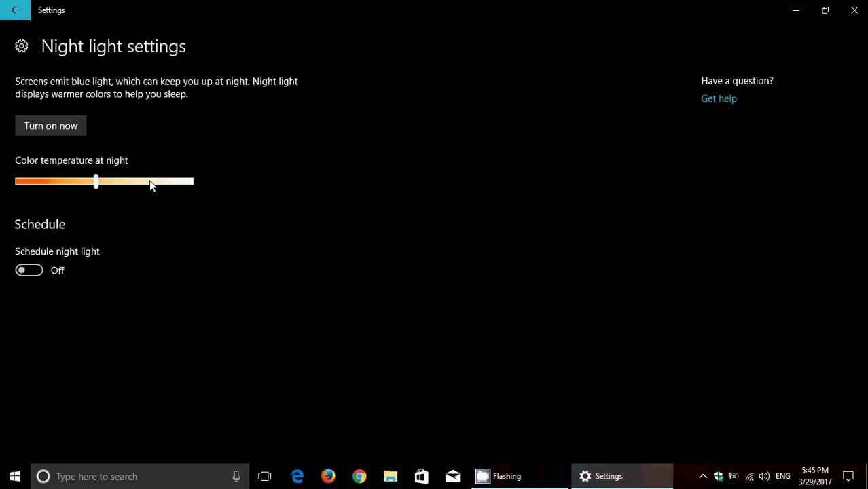
click(34, 272)
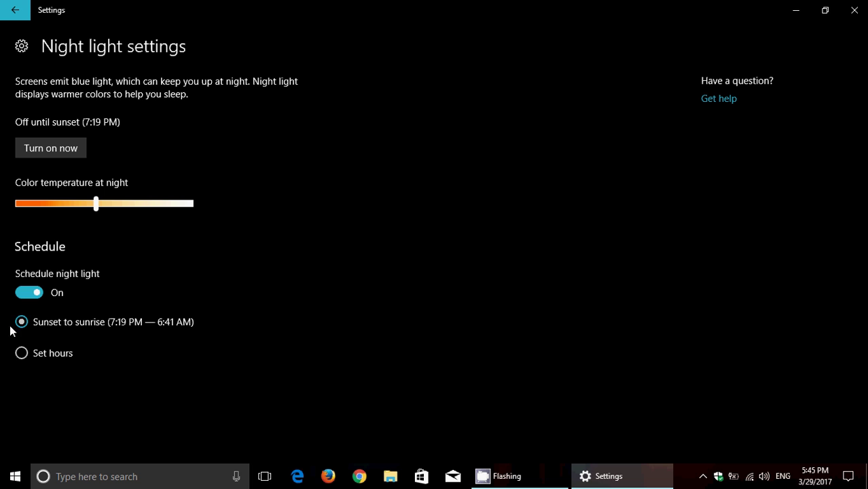
Switch the Night light schedule to set hours, turn scheduling off again, and close the Settings window
click(23, 358)
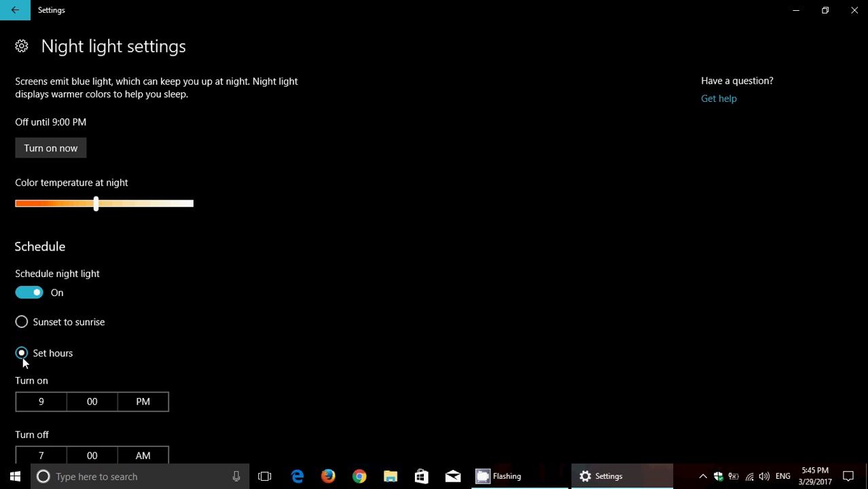
click(22, 293)
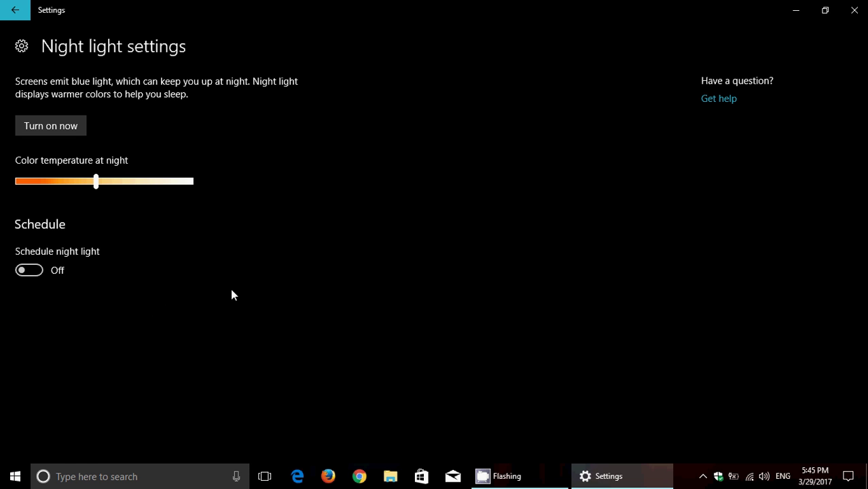
click(16, 11)
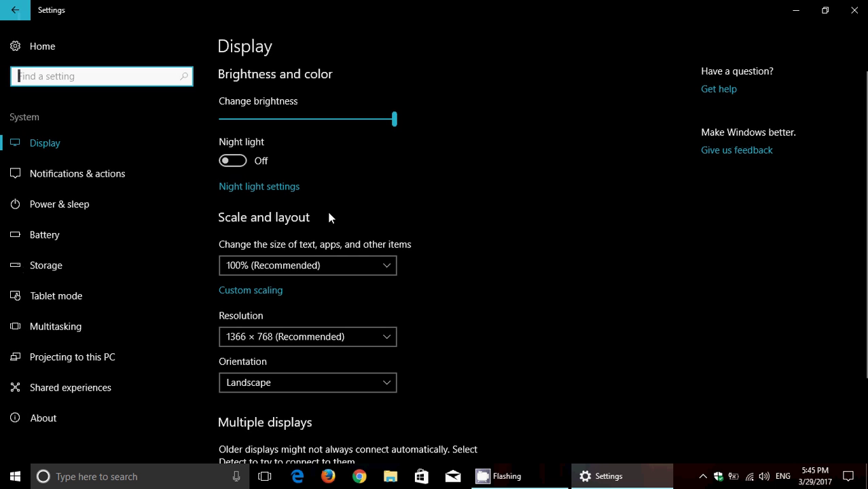
click(854, 9)
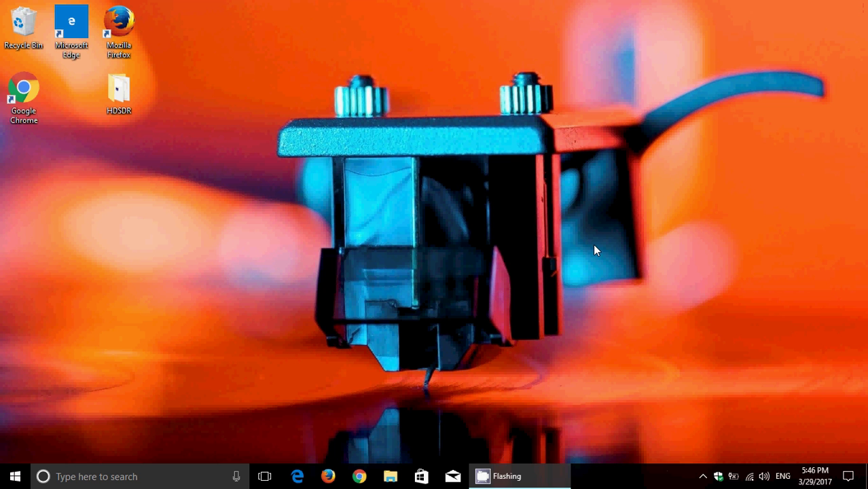
Open the Action Center to view its notifications and quick actions, and close it again
click(849, 479)
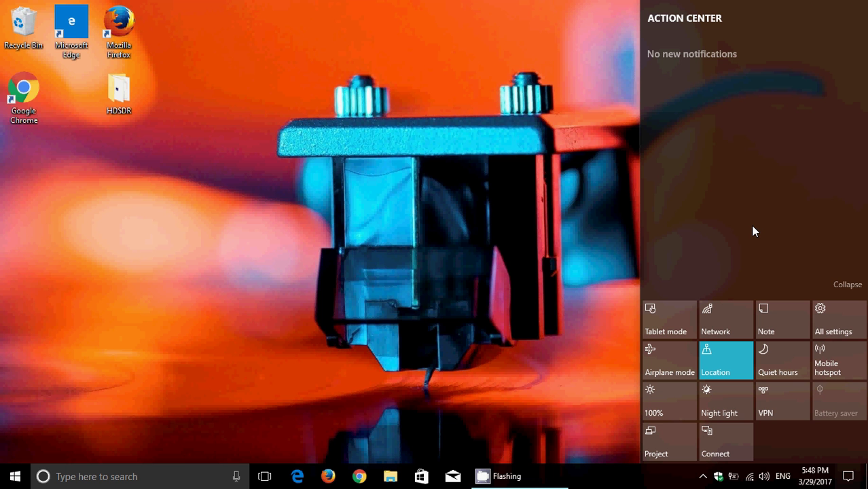
click(523, 281)
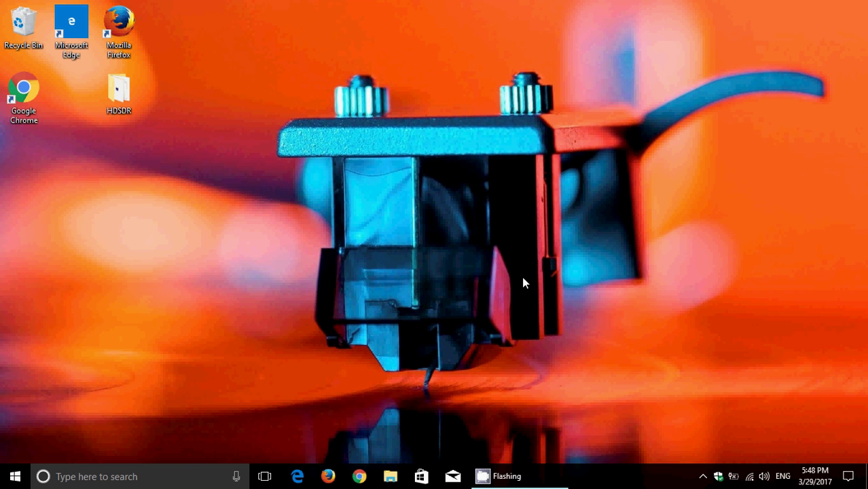
click(704, 478)
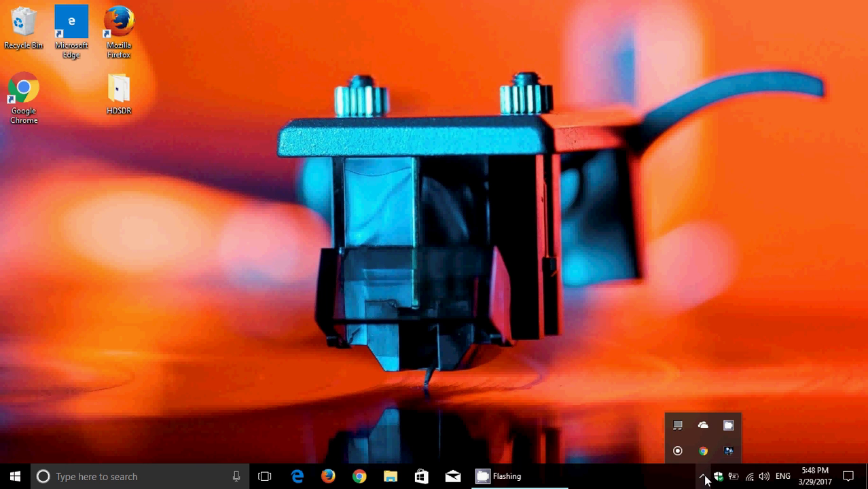
click(729, 426)
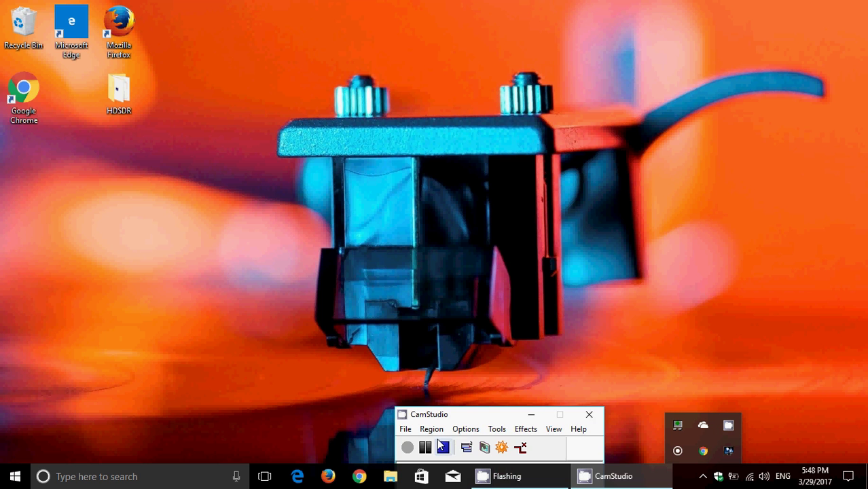